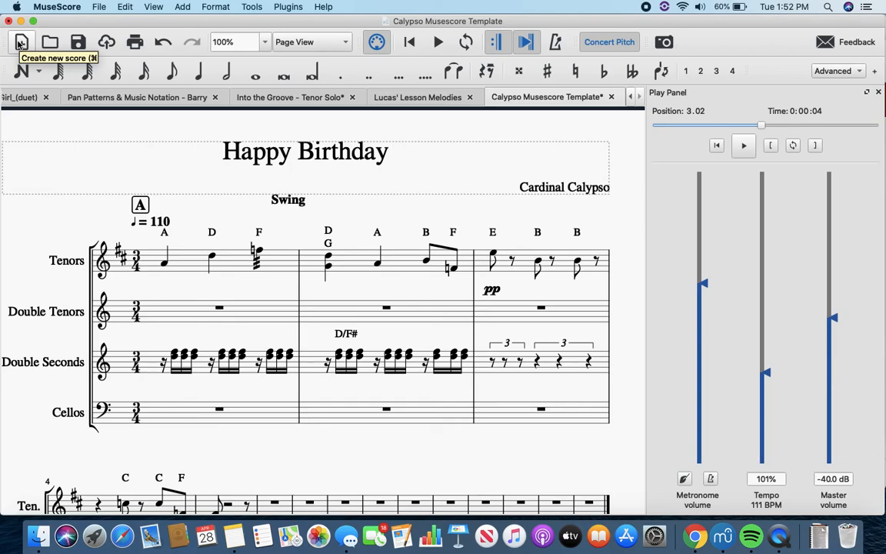
Step: Start a new score titled "Happy Birthday" using the Choose Instruments template
{"action": "left_click", "coordinate": [20, 43]}
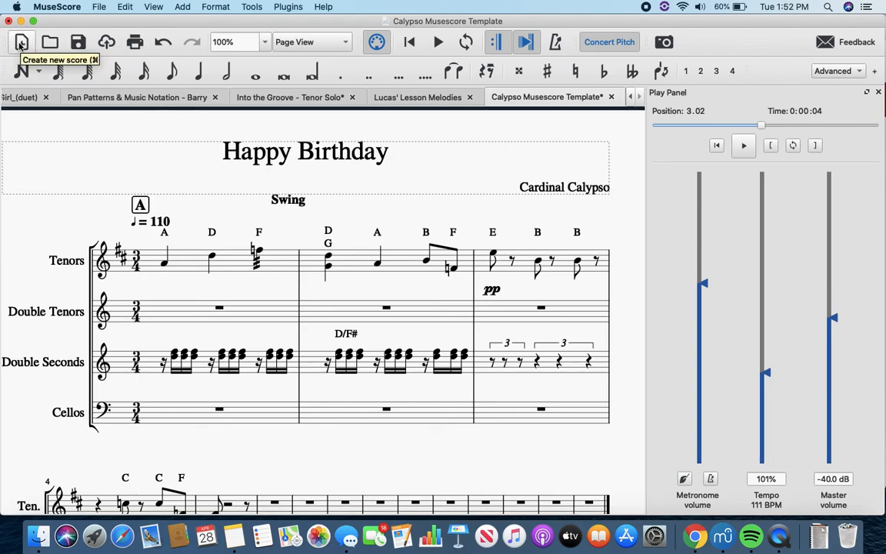
{"action": "left_click", "coordinate": [21, 43]}
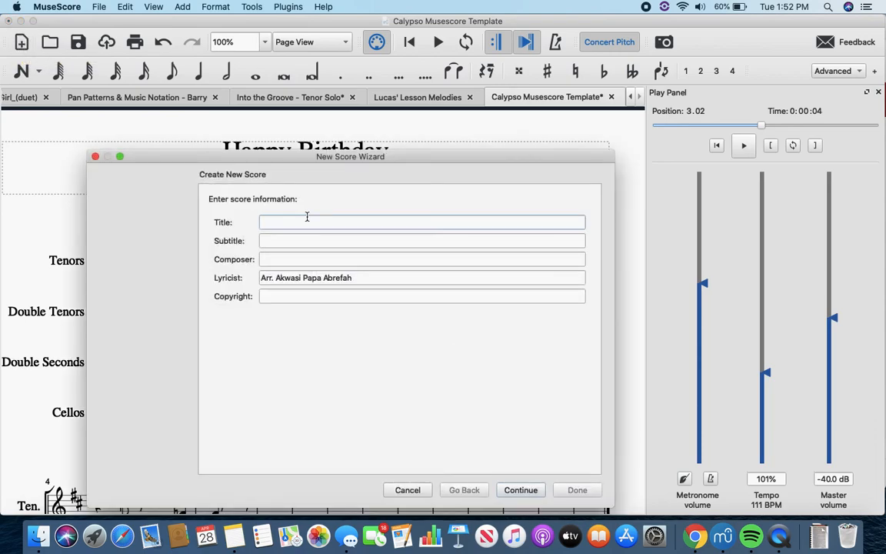
{"action": "type", "text": "happ"}
{"action": "key", "text": "BackSpace"}
{"action": "key", "text": "BackSpace"}
{"action": "key", "text": "BackSpace"}
{"action": "key", "text": "BackSpace"}
{"action": "type", "text": "Happy Birthday"}
{"action": "left_click", "coordinate": [531, 490]}
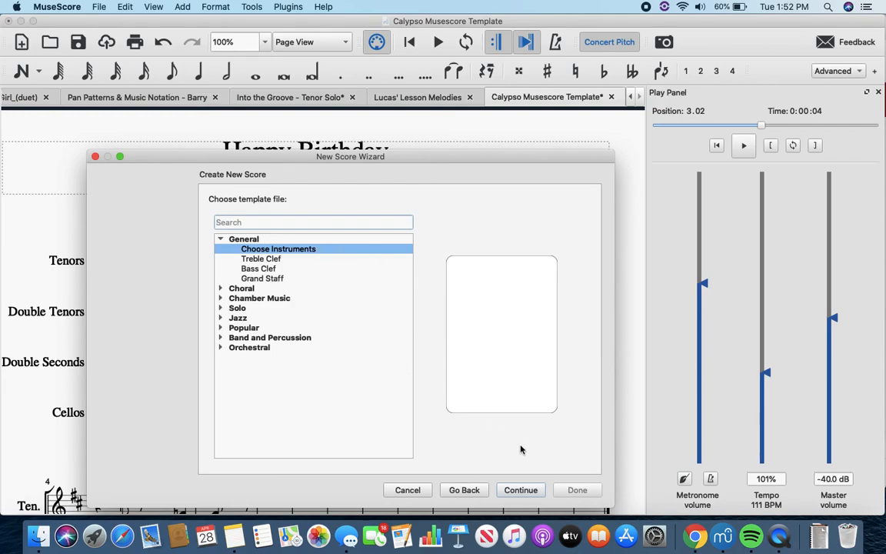
{"action": "left_click", "coordinate": [534, 494]}
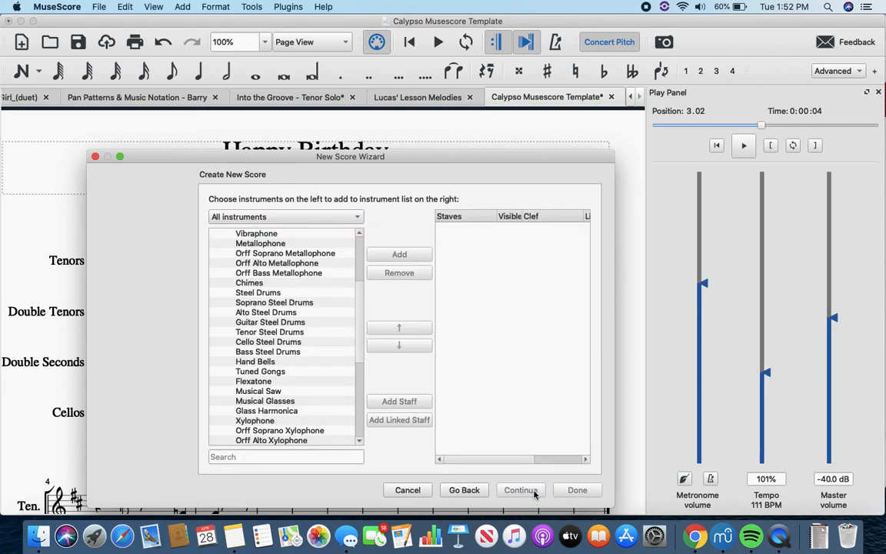
{"action": "left_click", "coordinate": [338, 218]}
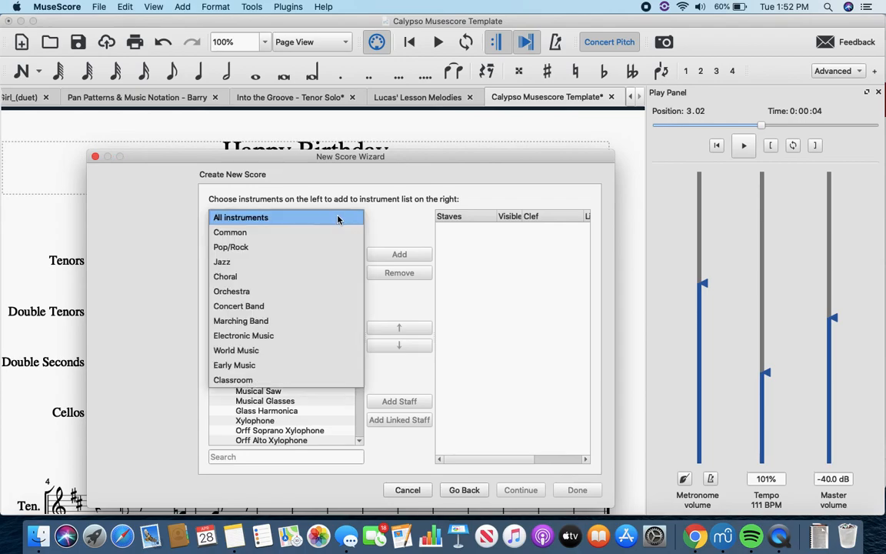
{"action": "left_click", "coordinate": [298, 232]}
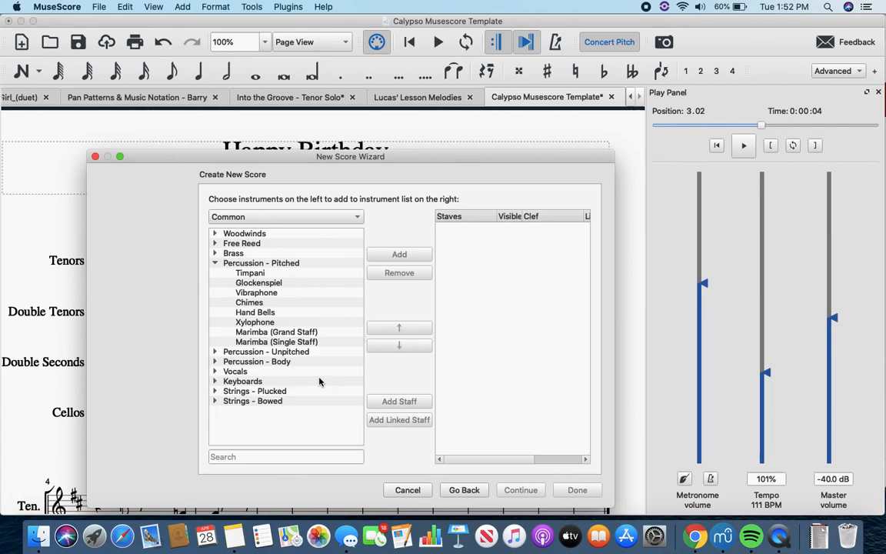
{"action": "left_click", "coordinate": [328, 220]}
{"action": "left_click", "coordinate": [326, 203]}
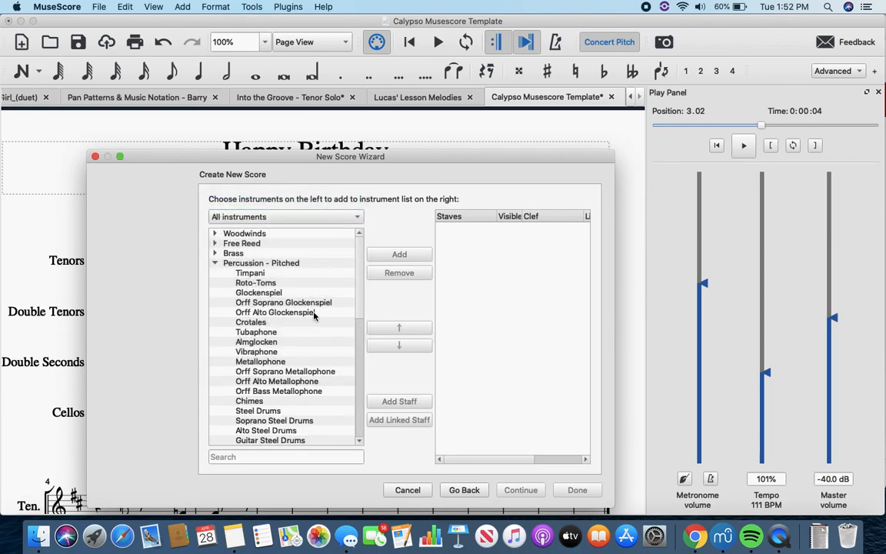
Step: Add Soprano Steel Drums and Alto Steel Drums from the pitched percussion group to the score's instruments
{"action": "scroll", "coordinate": [312, 367], "scroll_direction": "down", "scroll_amount": 4}
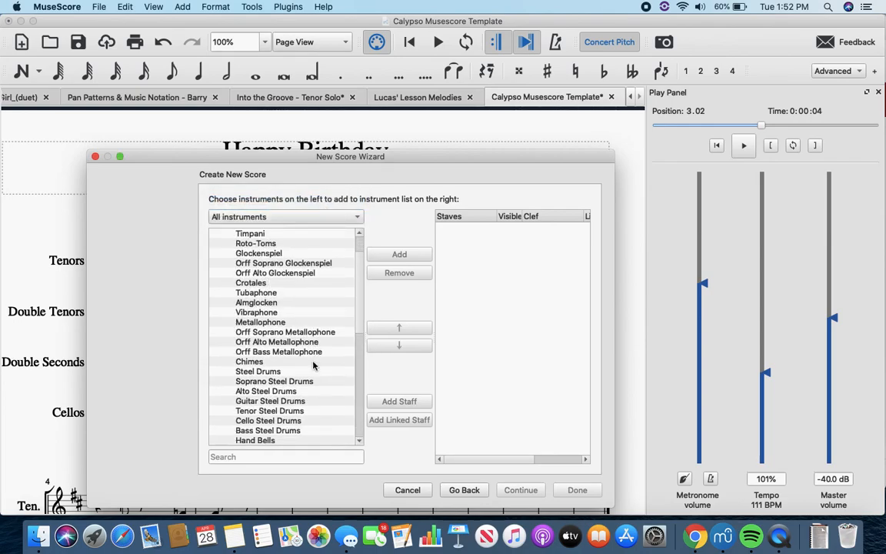
{"action": "scroll", "coordinate": [286, 389], "scroll_direction": "up", "scroll_amount": 4}
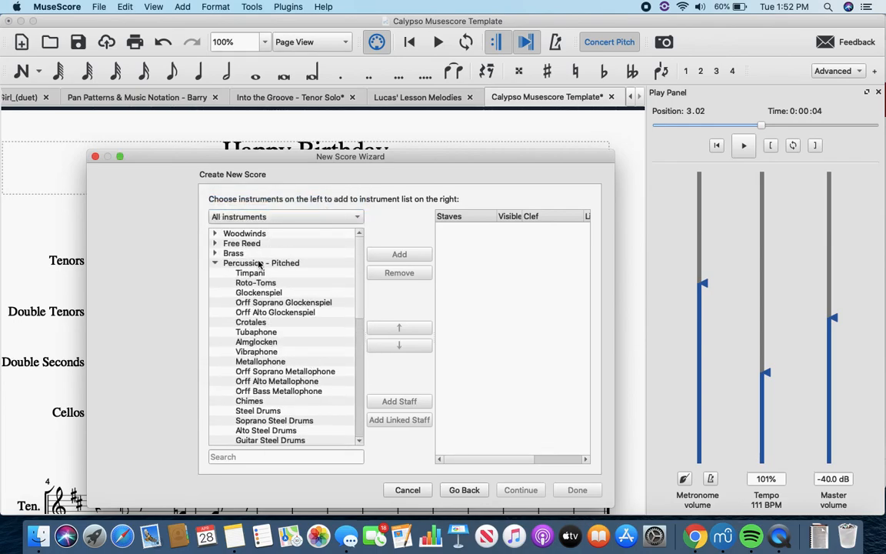
{"action": "scroll", "coordinate": [281, 293], "scroll_direction": "down", "scroll_amount": 12}
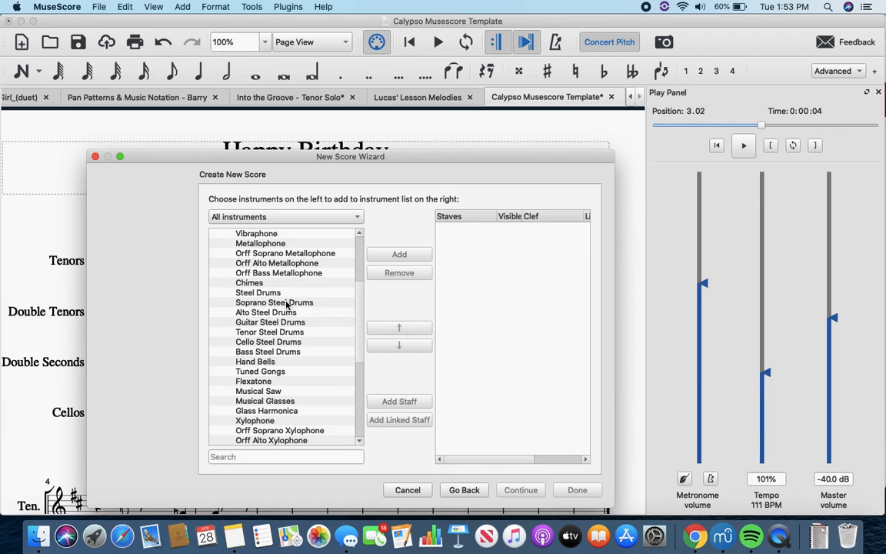
{"action": "left_click", "coordinate": [287, 302]}
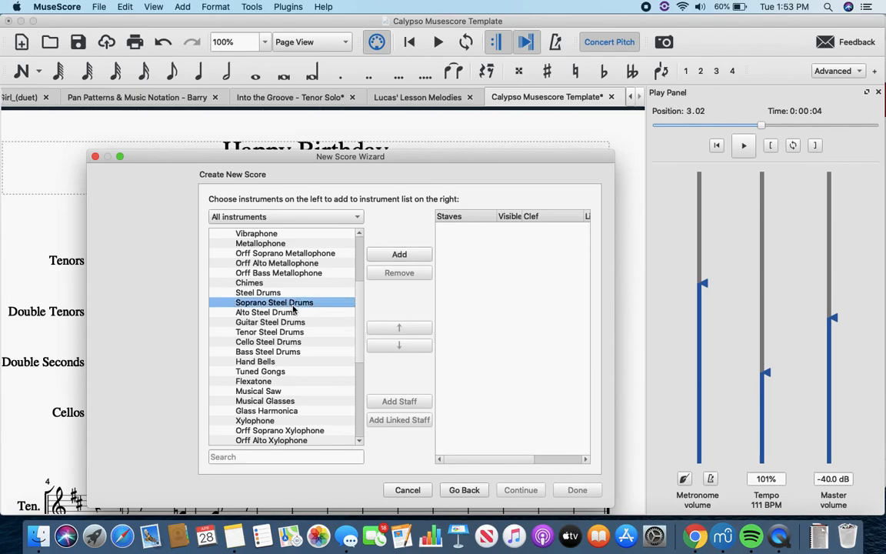
{"action": "scroll", "coordinate": [296, 319], "scroll_direction": "down", "scroll_amount": 2}
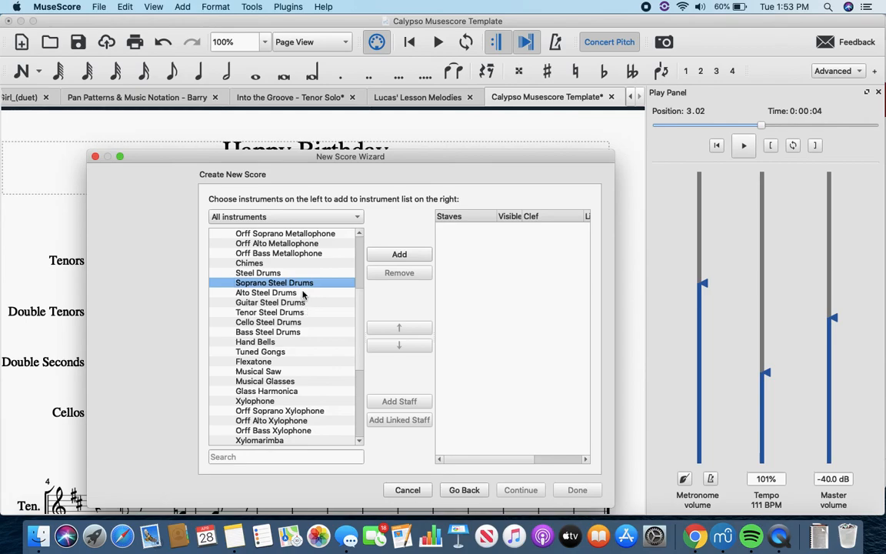
{"action": "left_click", "coordinate": [399, 256]}
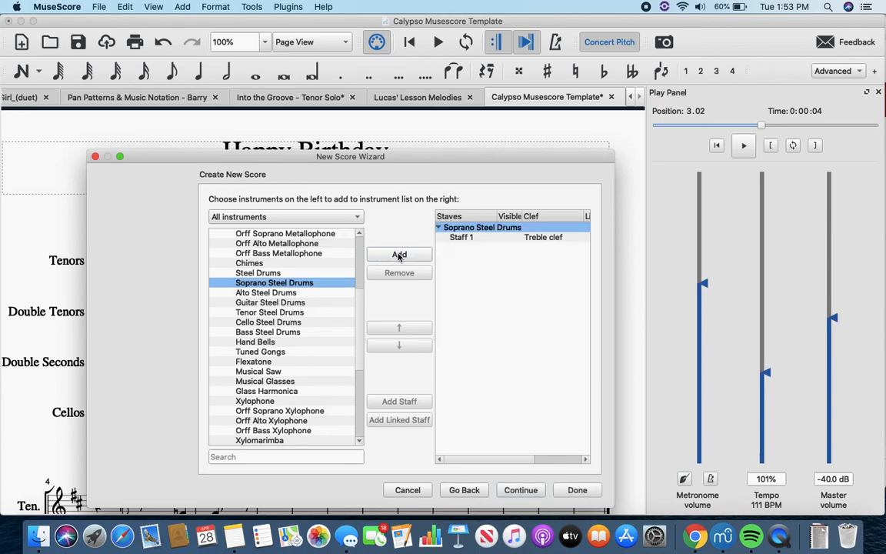
{"action": "left_click", "coordinate": [291, 294]}
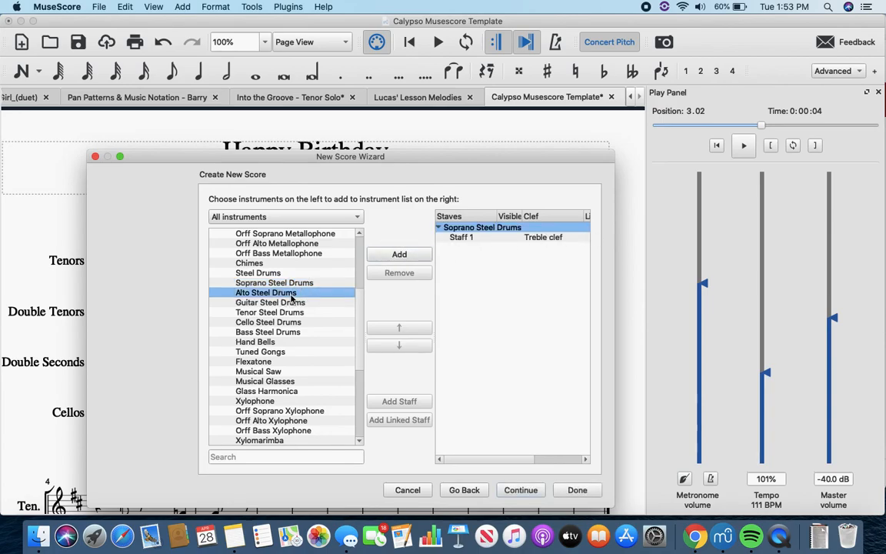
{"action": "left_click", "coordinate": [399, 255]}
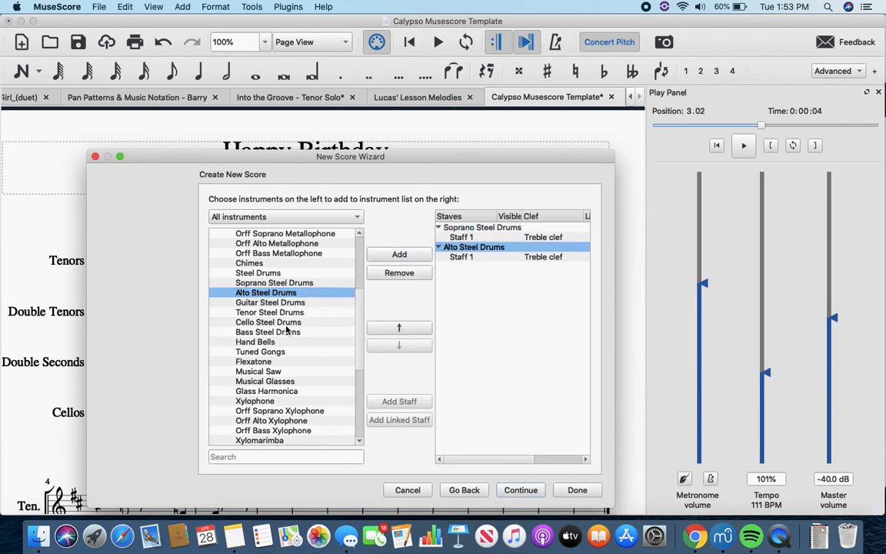
Step: Add Cello Steel Drums and Tenor Steel Drums, placing the Tenor Steel Drums above the Cello Steel Drums
{"action": "left_click", "coordinate": [299, 322]}
{"action": "left_click", "coordinate": [400, 255]}
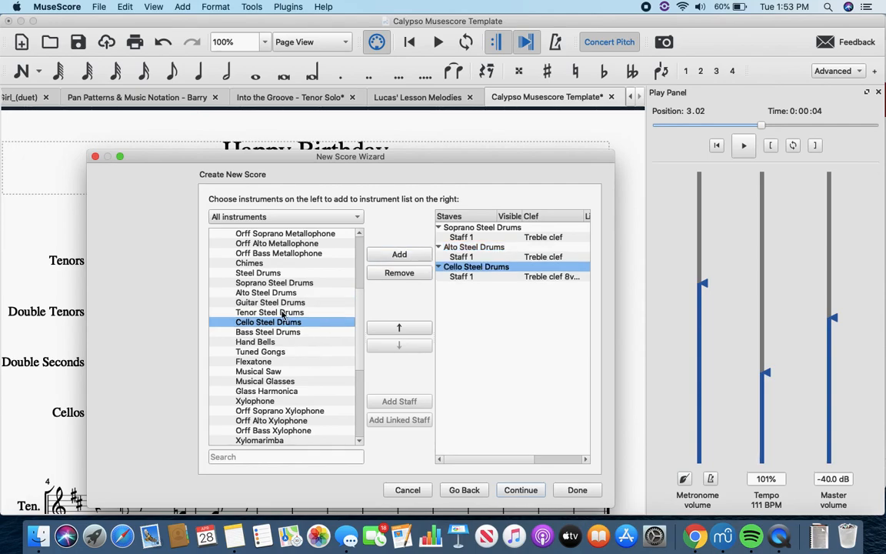
{"action": "left_click", "coordinate": [282, 312]}
{"action": "left_click", "coordinate": [400, 255]}
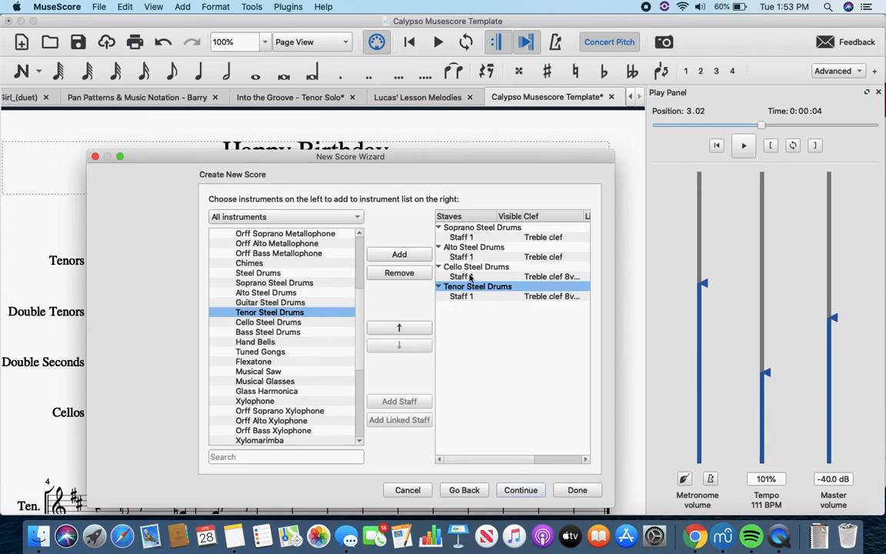
{"action": "left_click", "coordinate": [399, 328]}
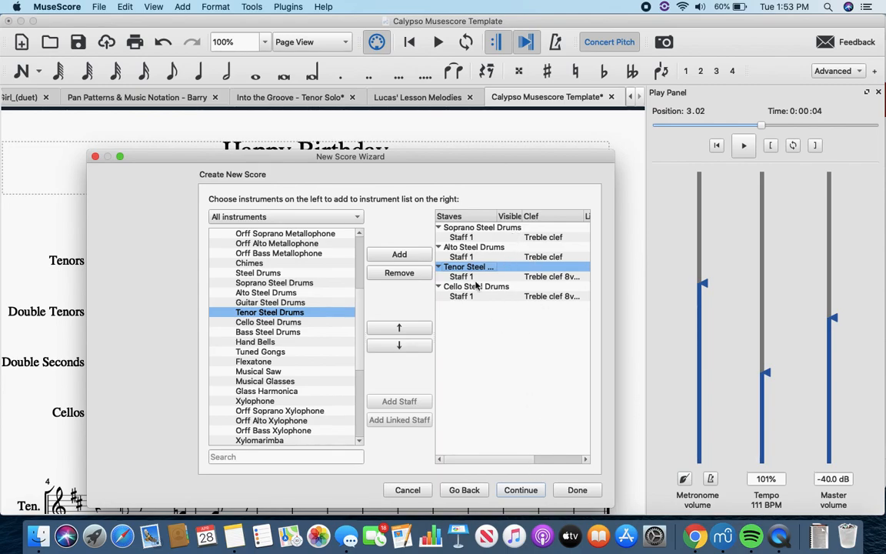
Step: Add Congas from the unpitched percussion group to the score's instruments
{"action": "scroll", "coordinate": [277, 277], "scroll_direction": "up", "scroll_amount": 5}
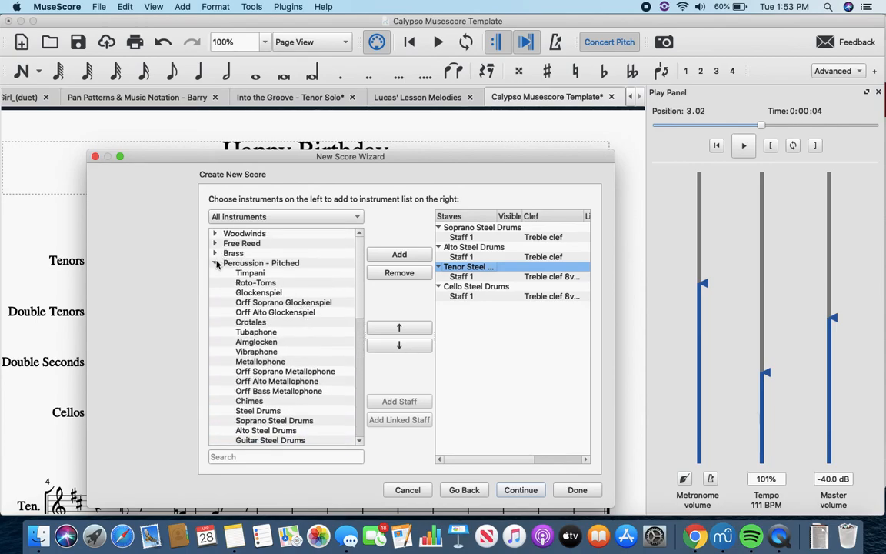
{"action": "left_click", "coordinate": [216, 263]}
{"action": "left_click", "coordinate": [216, 273]}
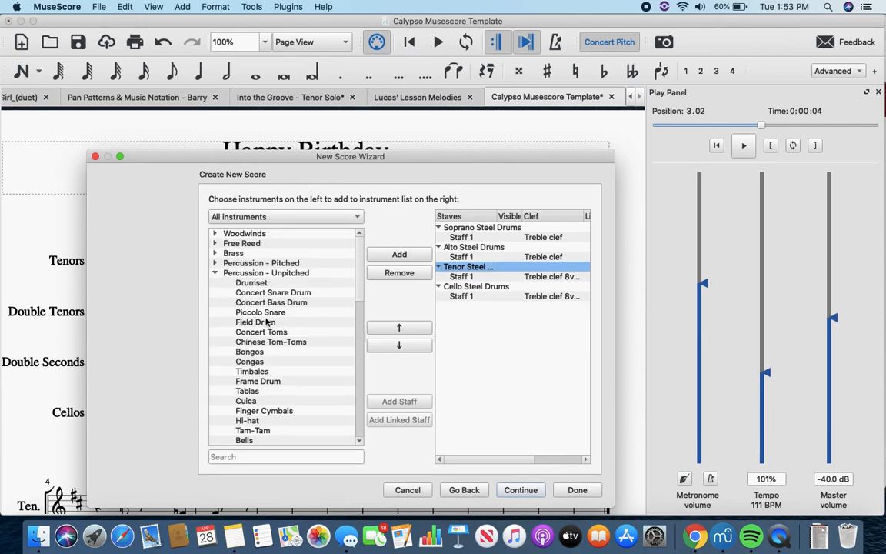
{"action": "left_click", "coordinate": [254, 362]}
{"action": "left_click", "coordinate": [378, 254]}
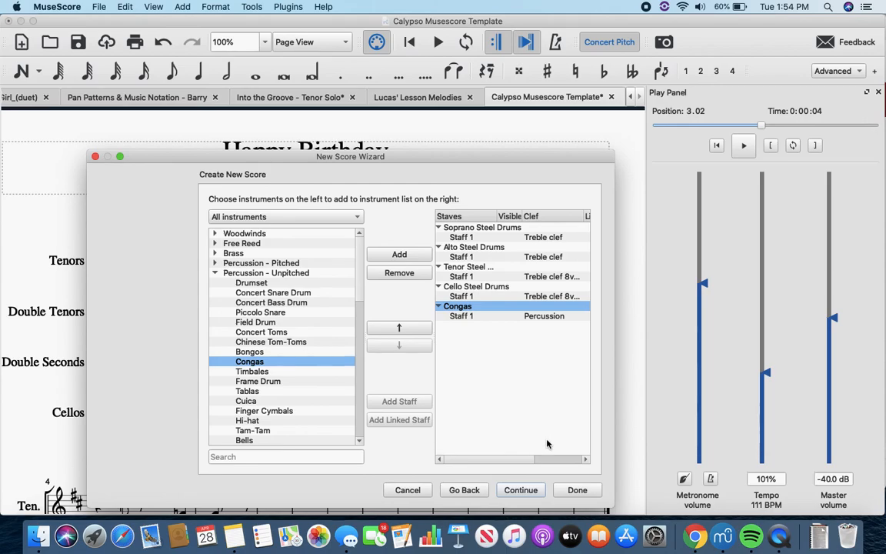
Step: Set the key signature to G major and the tempo to 100 BPM, and create the score with the preset 3/4 time and 32 measures
{"action": "left_click", "coordinate": [521, 490]}
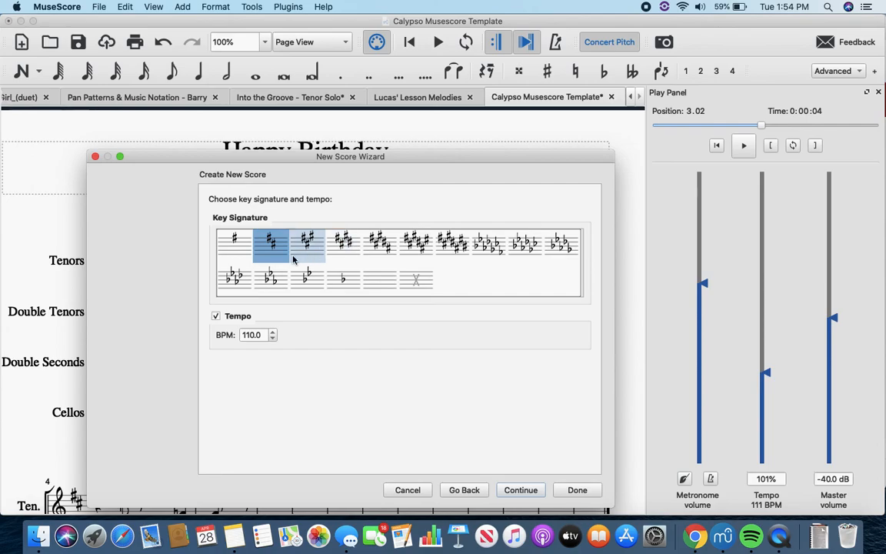
{"action": "left_click", "coordinate": [236, 244]}
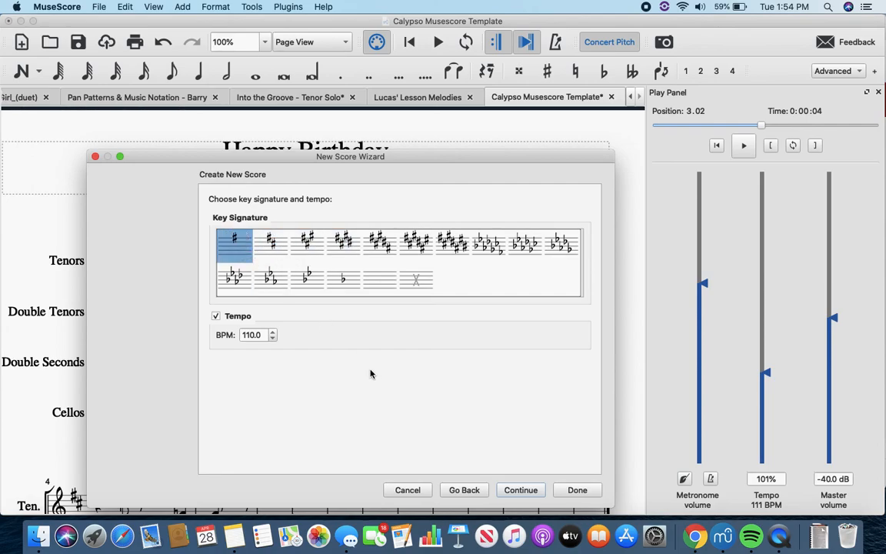
{"action": "left_click", "coordinate": [250, 337]}
{"action": "key", "text": "BackSpace"}
{"action": "type", "text": "0"}
{"action": "left_click", "coordinate": [524, 488]}
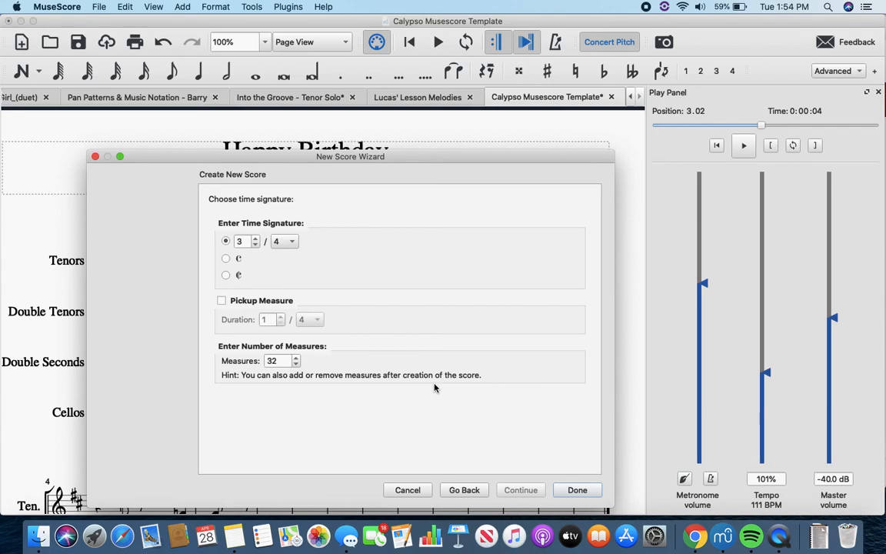
{"action": "left_click", "coordinate": [570, 494]}
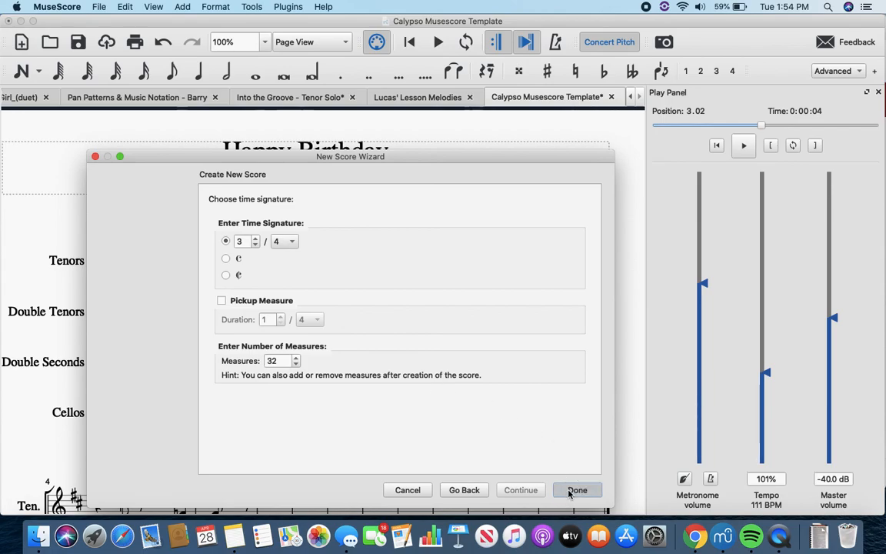
Step: Look over the new score's title, instrument staves, key and time signatures and tempo marking
{"action": "scroll", "coordinate": [456, 370], "scroll_direction": "right", "scroll_amount": 3}
{"action": "scroll", "coordinate": [455, 369], "scroll_direction": "down", "scroll_amount": 10}
{"action": "scroll", "coordinate": [455, 370], "scroll_direction": "left", "scroll_amount": 5}
{"action": "scroll", "coordinate": [456, 369], "scroll_direction": "up", "scroll_amount": 9}
{"action": "scroll", "coordinate": [456, 370], "scroll_direction": "right", "scroll_amount": 2}
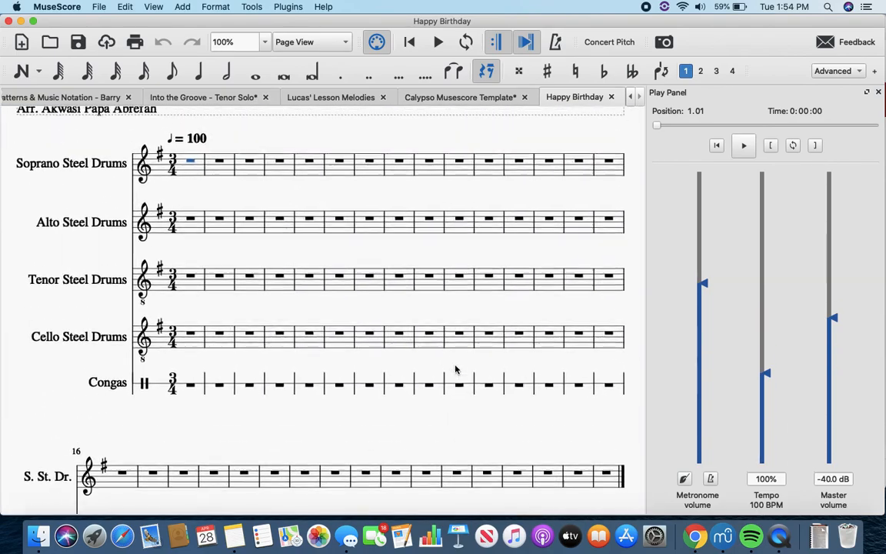
{"action": "scroll", "coordinate": [456, 370], "scroll_direction": "up", "scroll_amount": 1}
{"action": "scroll", "coordinate": [152, 293], "scroll_direction": "up", "scroll_amount": 5}
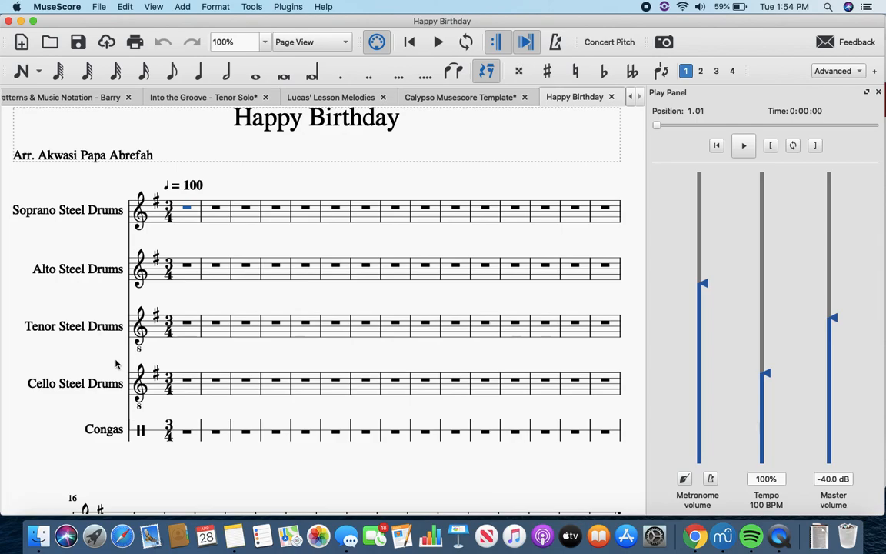
{"action": "scroll", "coordinate": [109, 323], "scroll_direction": "up", "scroll_amount": 2}
{"action": "scroll", "coordinate": [108, 323], "scroll_direction": "left", "scroll_amount": 1}
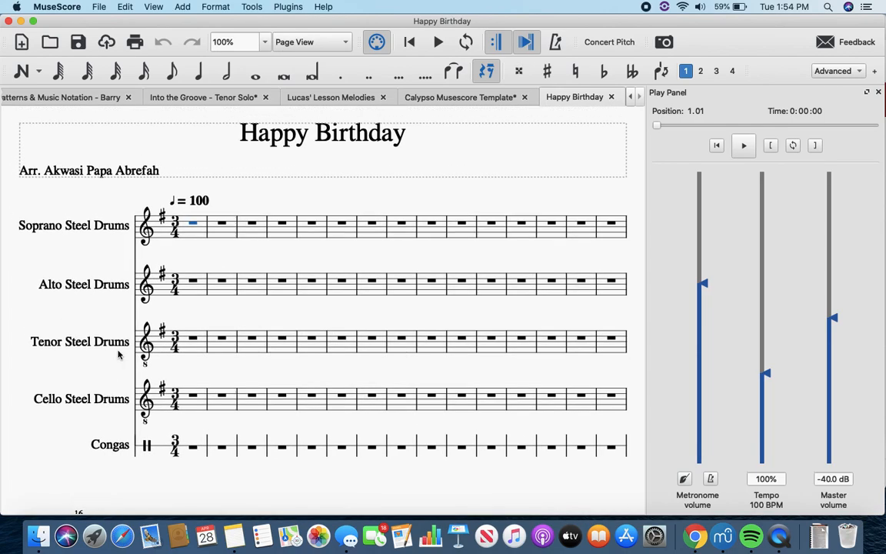
Step: Change the part name of the Soprano Steel Drums staff to "Tenors" in its staff/part properties
{"action": "right_click", "coordinate": [110, 228]}
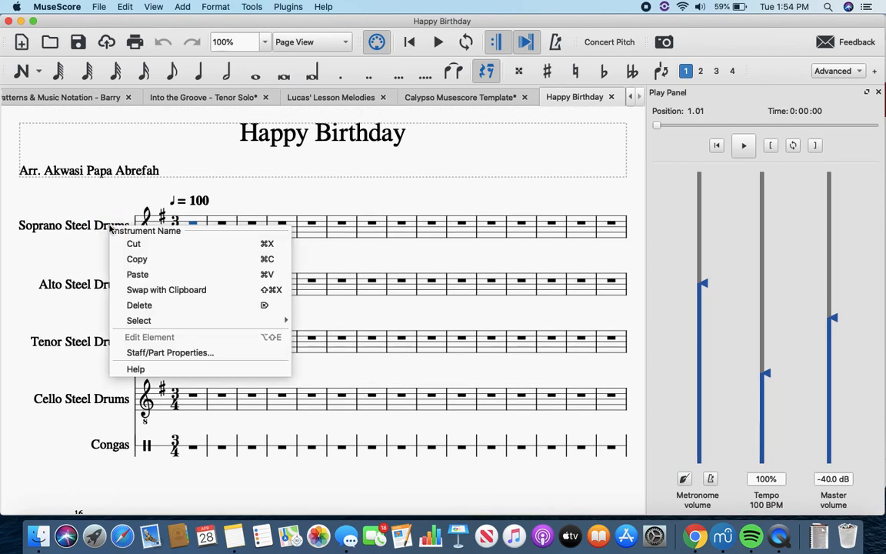
{"action": "left_click", "coordinate": [197, 357]}
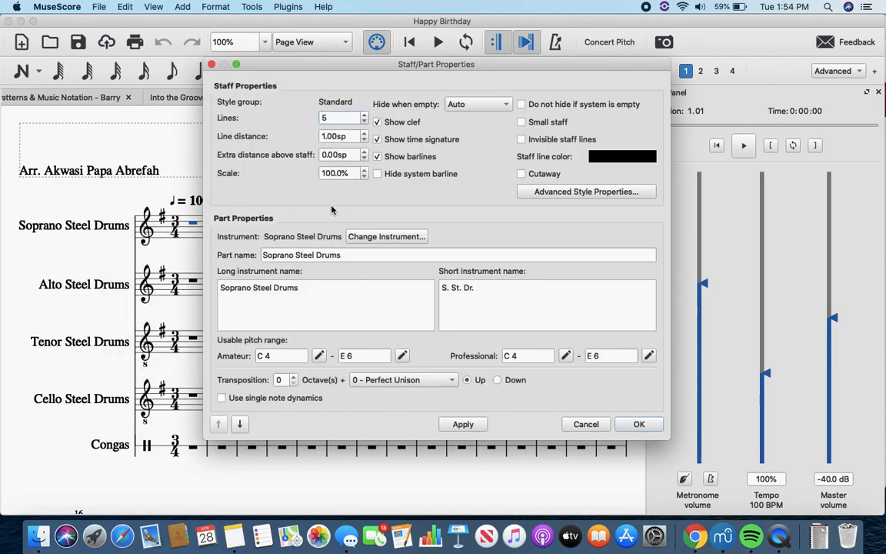
{"action": "left_click", "coordinate": [352, 253]}
{"action": "key", "text": "super+a"}
{"action": "type", "text": "Te"}
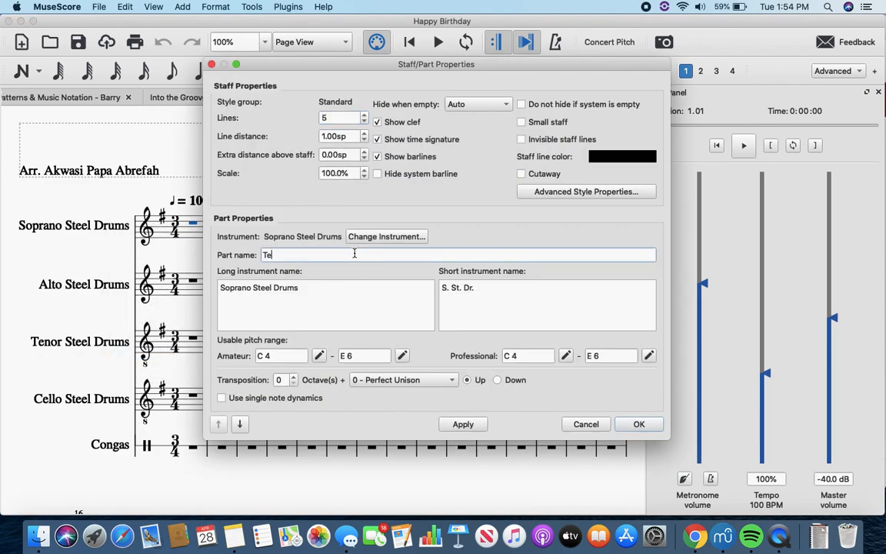
{"action": "type", "text": "nors"}
{"action": "key", "text": "XF86AudioMute"}
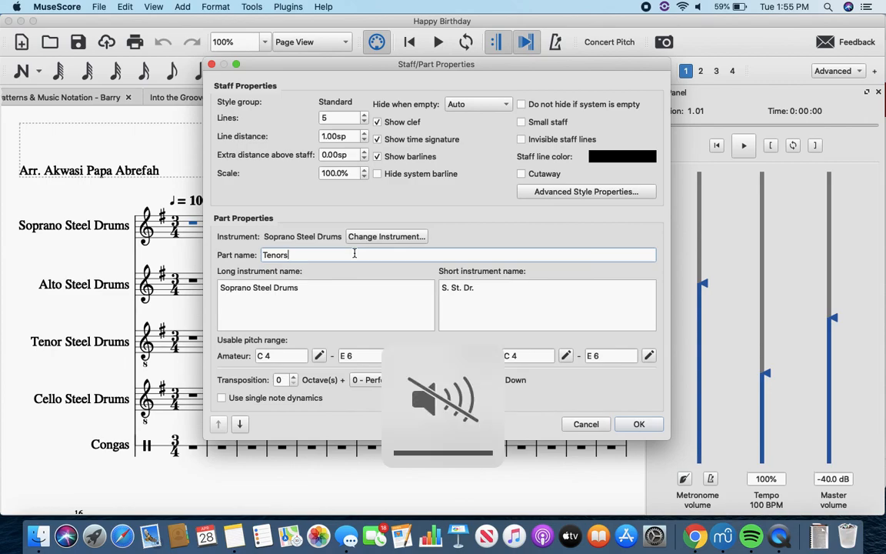
{"action": "left_click", "coordinate": [632, 428]}
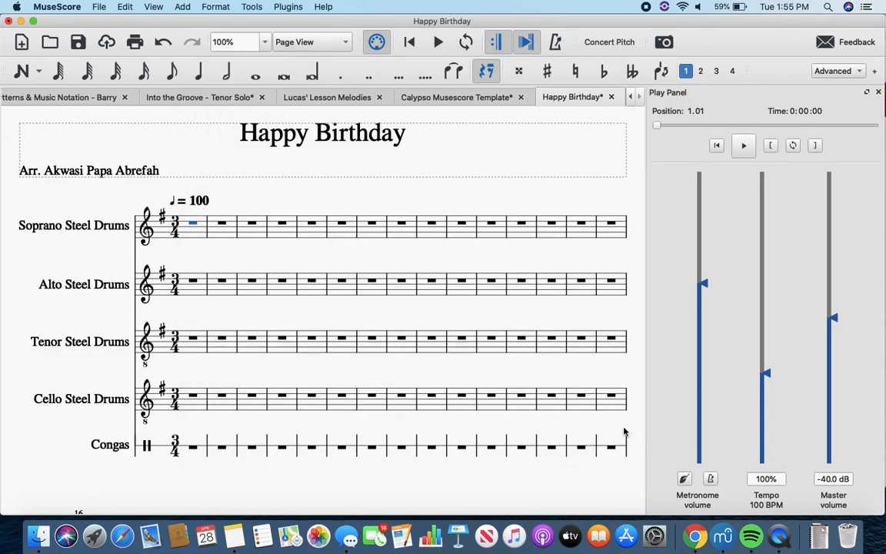
Step: Set the long instrument name of the Soprano Steel Drums staff to "Tenors" and apply the change
{"action": "right_click", "coordinate": [64, 226]}
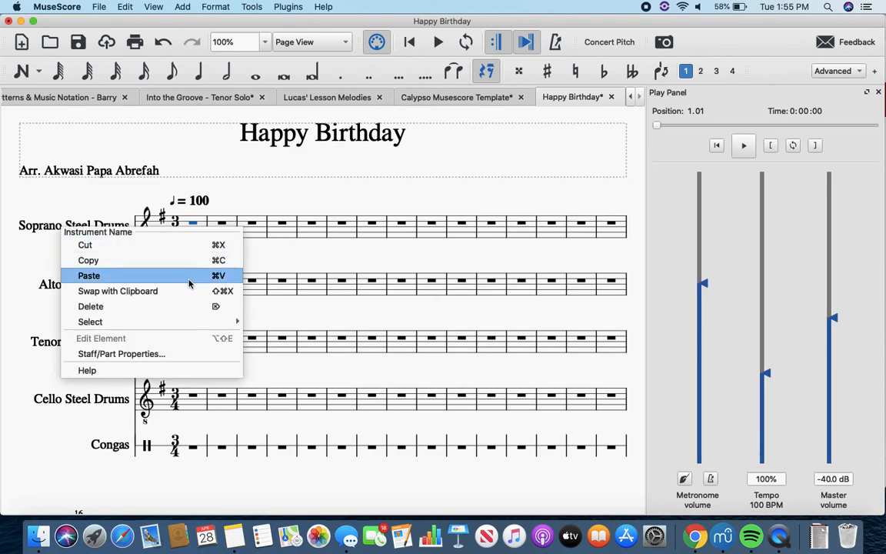
{"action": "left_click", "coordinate": [165, 355]}
{"action": "left_click", "coordinate": [360, 297]}
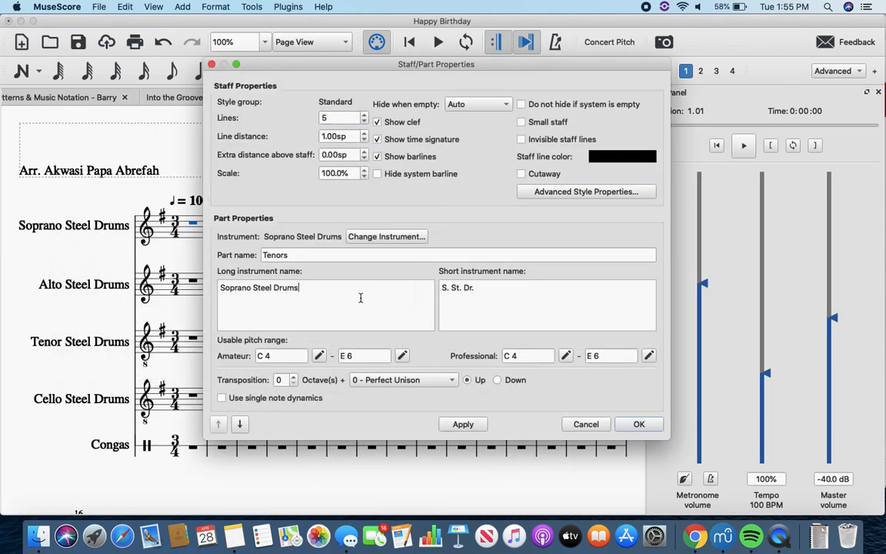
{"action": "key", "text": "super+a"}
{"action": "type", "text": "Tenors"}
{"action": "left_click", "coordinate": [474, 424]}
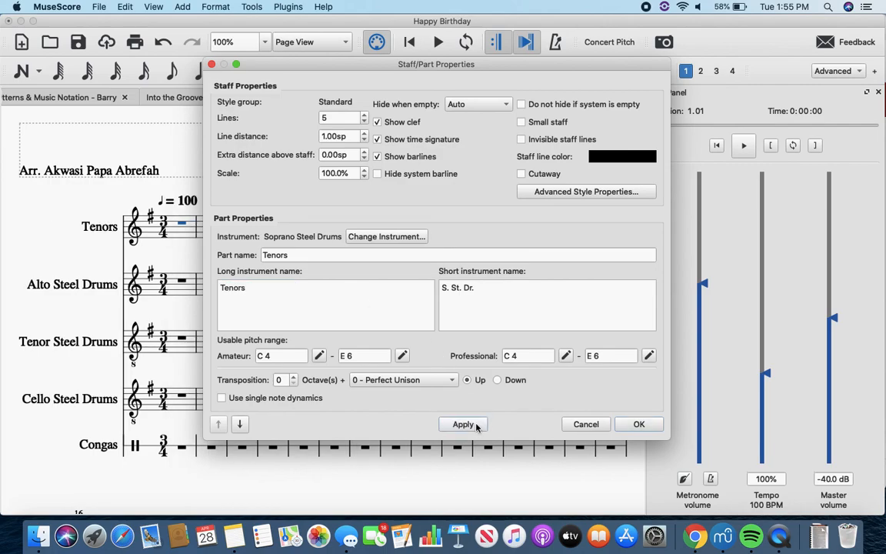
Step: Close the staff/part properties and enter the quarter notes A, D, E, F, E from the first measure of the Tenors staff
{"action": "left_click", "coordinate": [639, 424]}
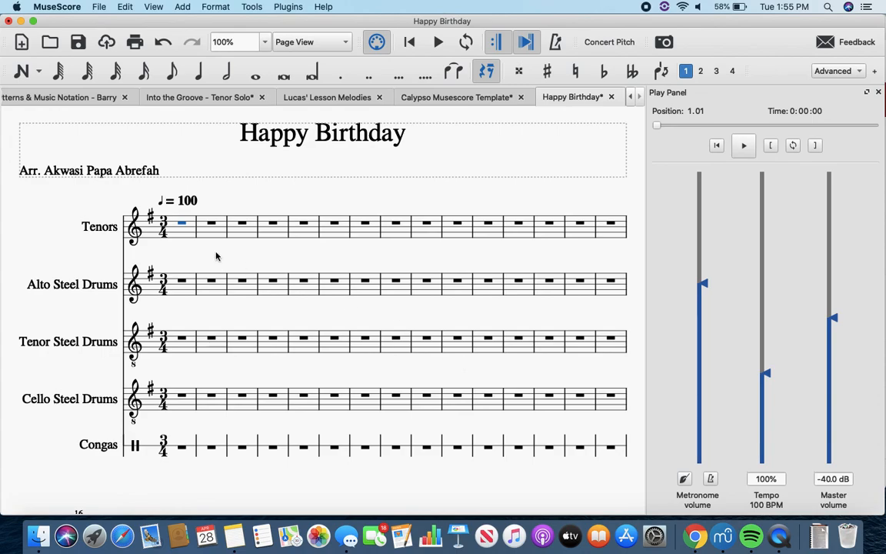
{"action": "scroll", "coordinate": [216, 256], "scroll_direction": "down", "scroll_amount": 2}
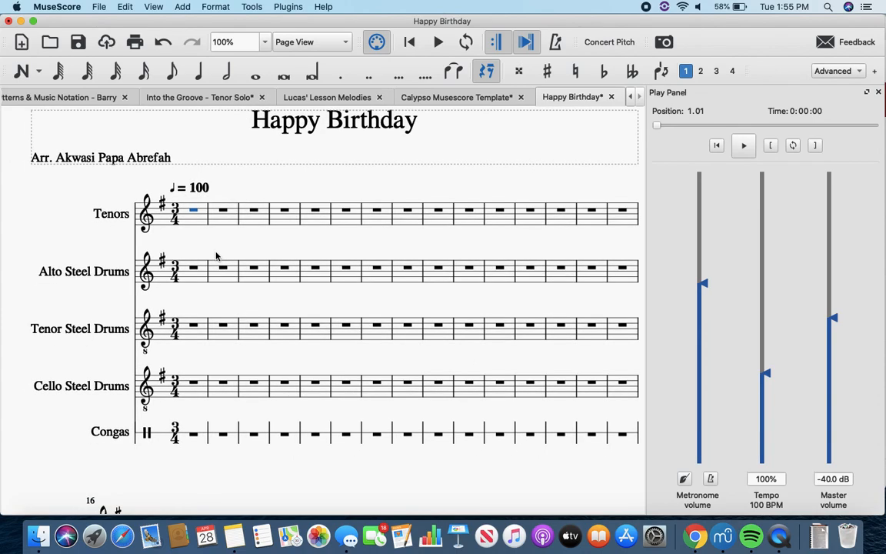
{"action": "key", "text": "n"}
{"action": "key", "text": "a"}
{"action": "key", "text": "d"}
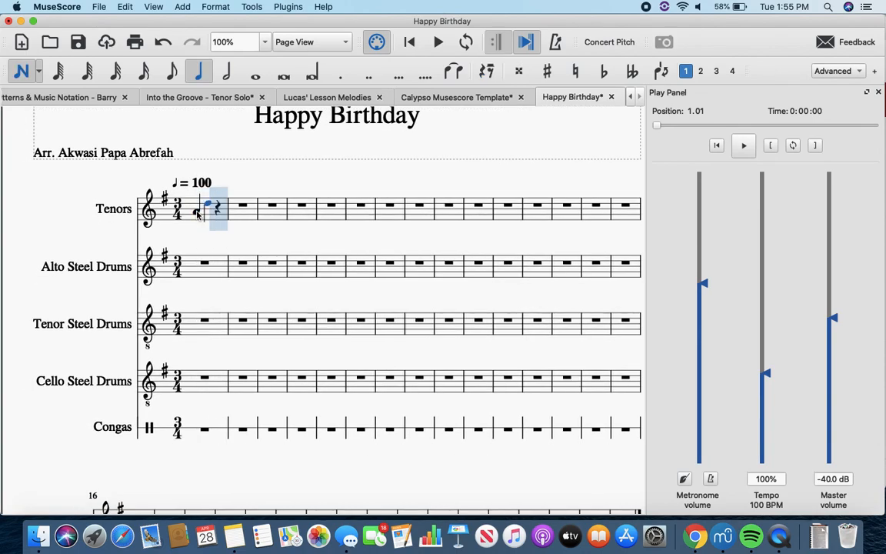
{"action": "key", "text": "e"}
{"action": "key", "text": "f"}
{"action": "key", "text": "e"}
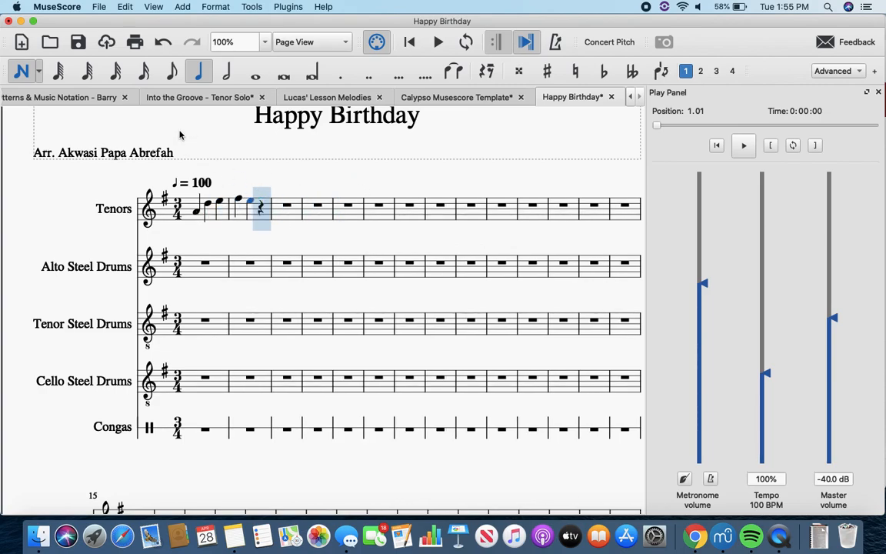
Step: Unmute the computer's sound and add the quarter notes E and F to the Tenors melody
{"action": "key", "text": "XF86AudioMute"}
{"action": "key", "text": "e"}
{"action": "key", "text": "f"}
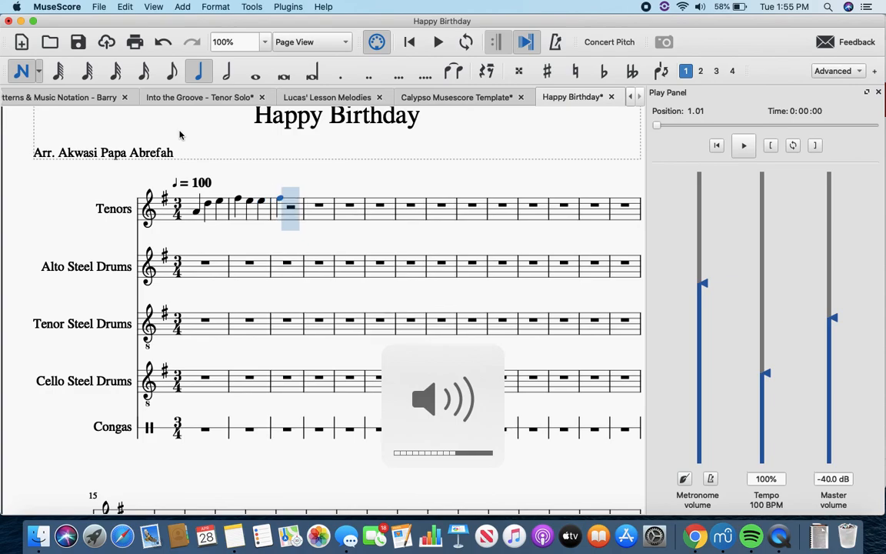
Step: Leave note input and play the Tenors melody back briefly from its first note
{"action": "key", "text": "Escape"}
{"action": "left_click", "coordinate": [196, 214]}
{"action": "key", "text": "space"}
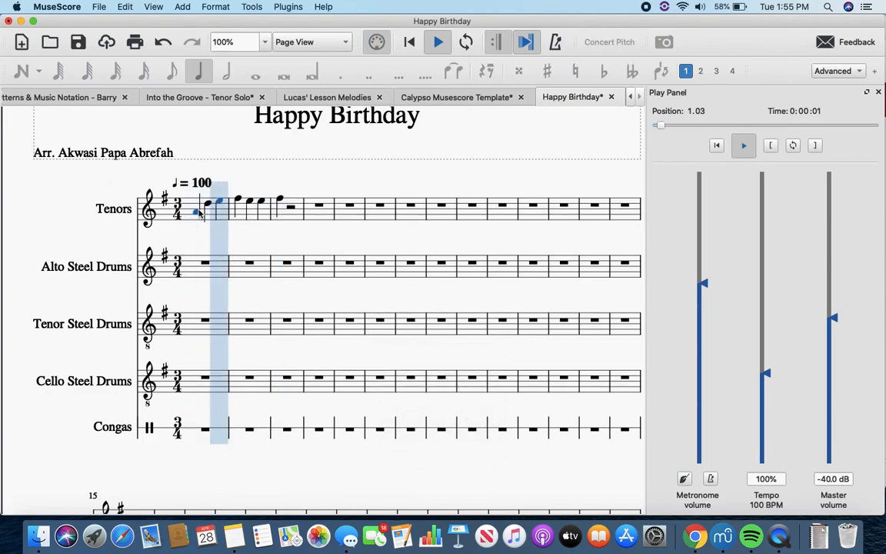
{"action": "key", "text": "space"}
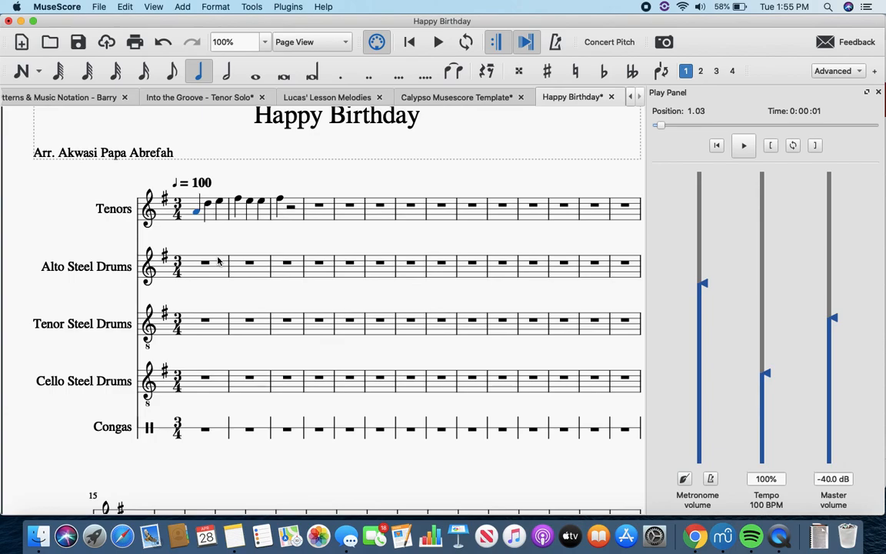
Step: Hide the Alto, Tenor and Cello Steel Drums and the Congas so that only the Tenors staff shows in the score
{"action": "key", "text": "i"}
{"action": "left_click", "coordinate": [501, 209]}
{"action": "left_click", "coordinate": [501, 189]}
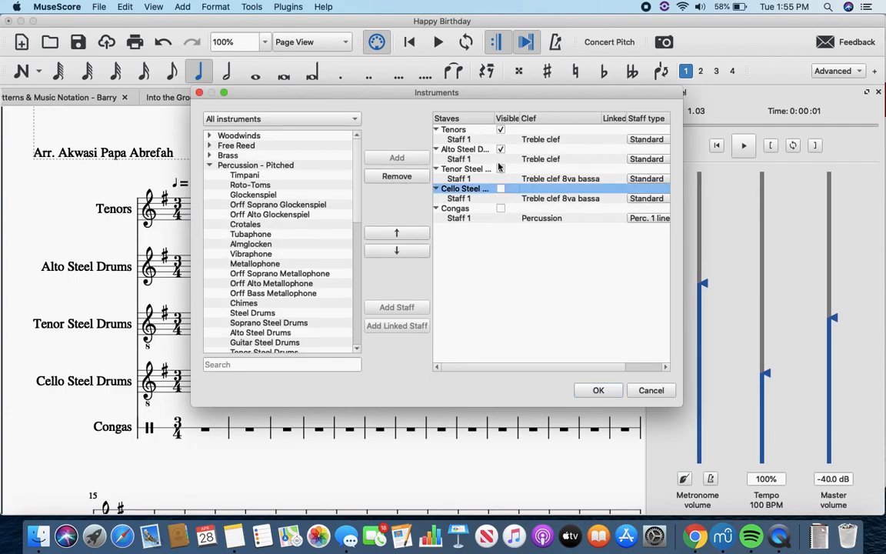
{"action": "left_click", "coordinate": [501, 169]}
{"action": "left_click", "coordinate": [501, 158]}
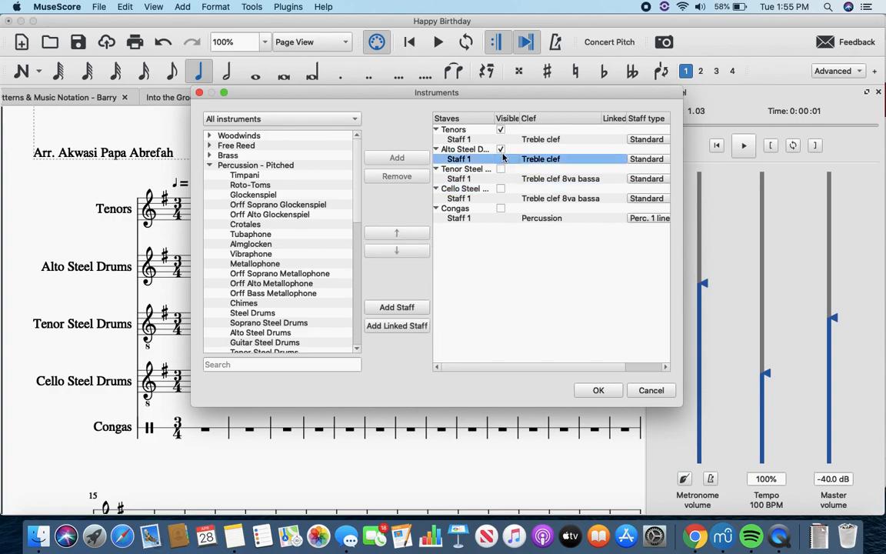
{"action": "left_click", "coordinate": [599, 390]}
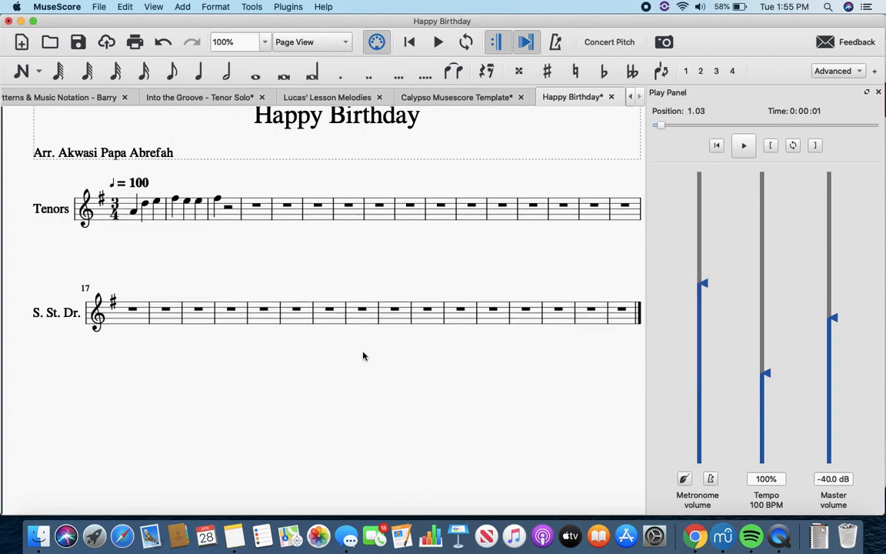
Step: Make the Alto Steel Drums staff visible again in the score's instrument list
{"action": "scroll", "coordinate": [335, 320], "scroll_direction": "up", "scroll_amount": 2}
{"action": "scroll", "coordinate": [363, 334], "scroll_direction": "left", "scroll_amount": 4}
{"action": "scroll", "coordinate": [364, 334], "scroll_direction": "right", "scroll_amount": 4}
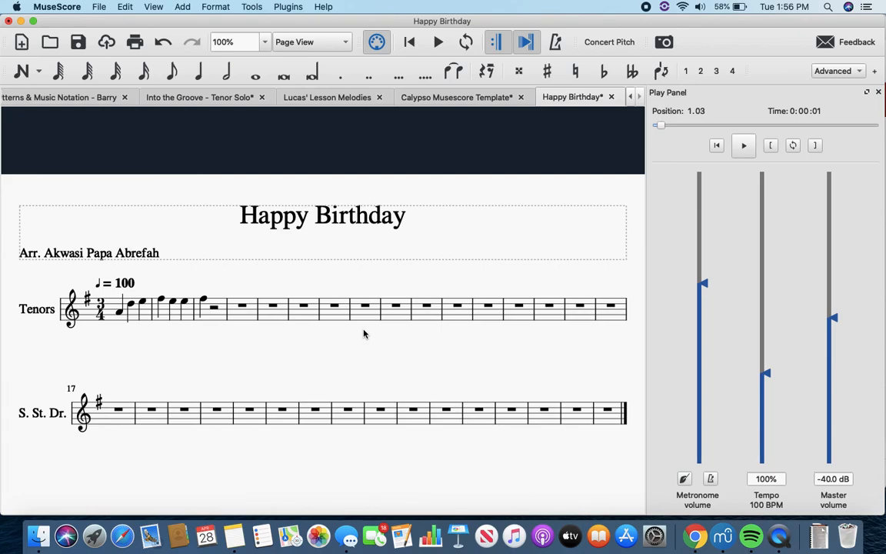
{"action": "key", "text": "i"}
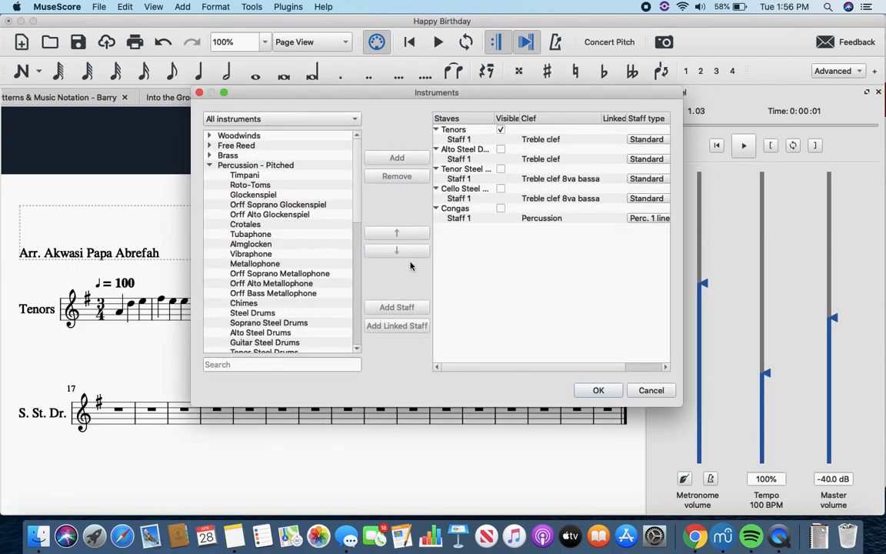
{"action": "left_click", "coordinate": [501, 150]}
{"action": "left_click", "coordinate": [501, 178]}
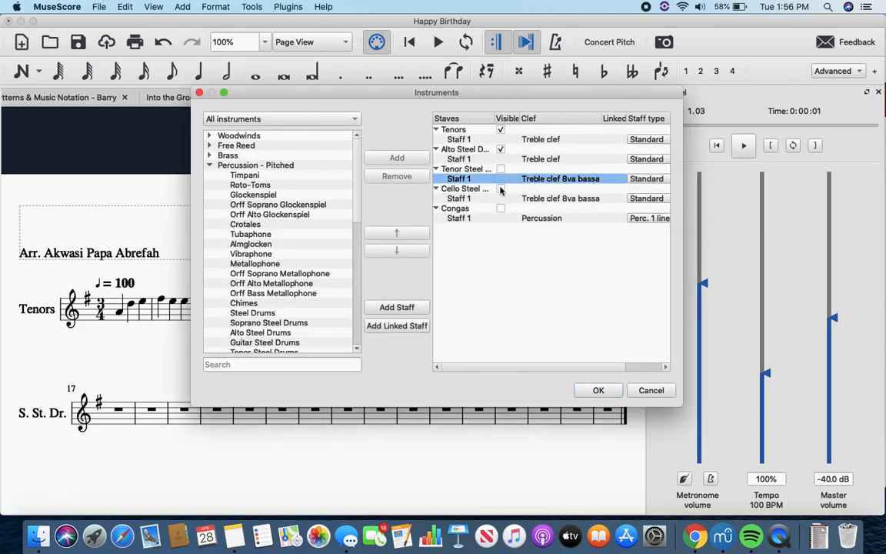
{"action": "left_click", "coordinate": [606, 391]}
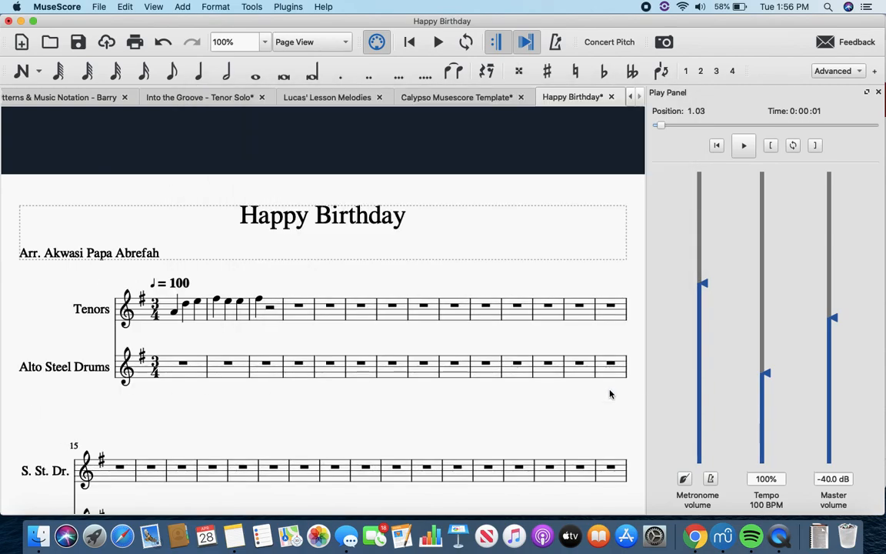
Step: Make the Tenor and Cello Steel Drums staves visible again and leave the Congas hidden
{"action": "key", "text": "i"}
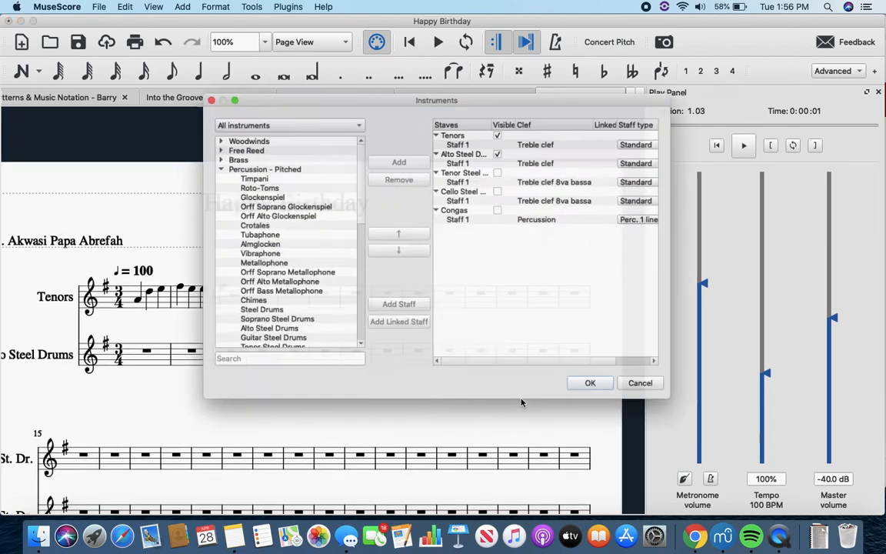
{"action": "left_click", "coordinate": [501, 169]}
{"action": "left_click", "coordinate": [501, 189]}
{"action": "left_click", "coordinate": [501, 209]}
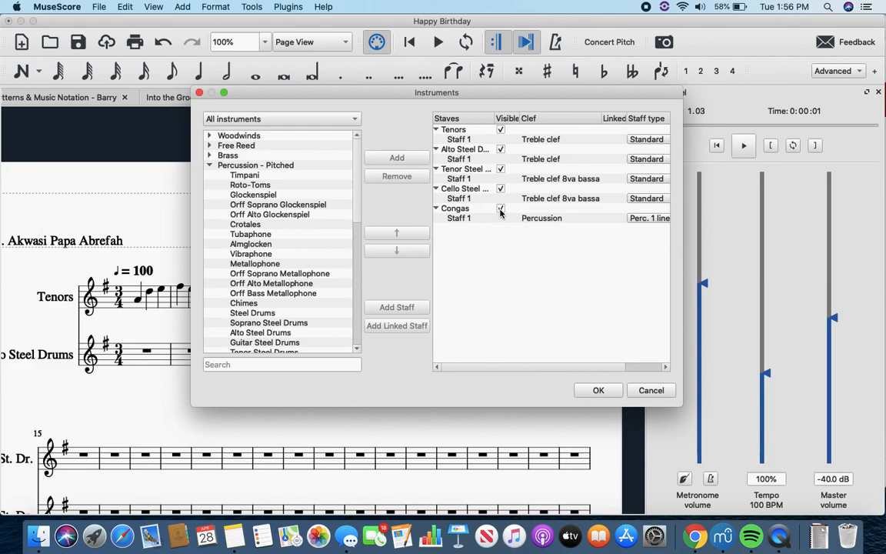
{"action": "left_click", "coordinate": [598, 391]}
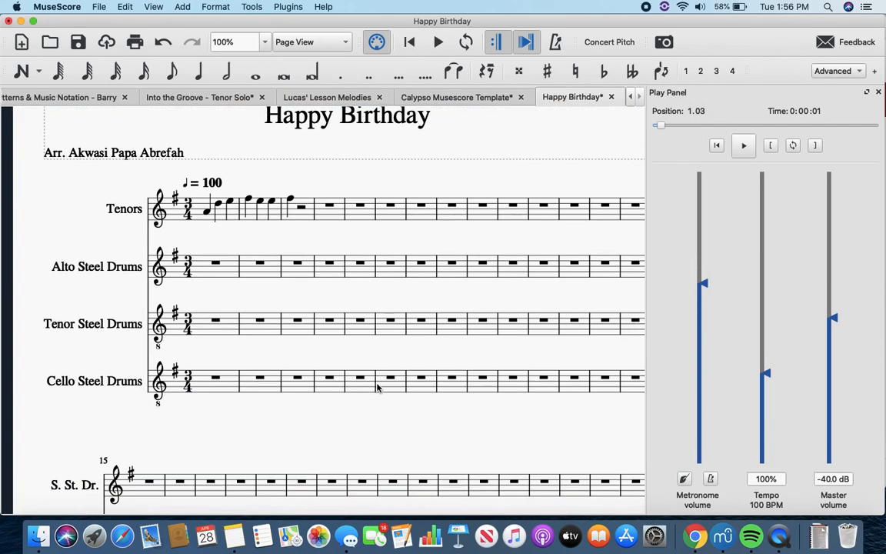
Step: Look over the visible staves and review the part and instrument names in the Tenors staff/part properties
{"action": "scroll", "coordinate": [377, 387], "scroll_direction": "down", "scroll_amount": 2}
{"action": "scroll", "coordinate": [377, 387], "scroll_direction": "right", "scroll_amount": 2}
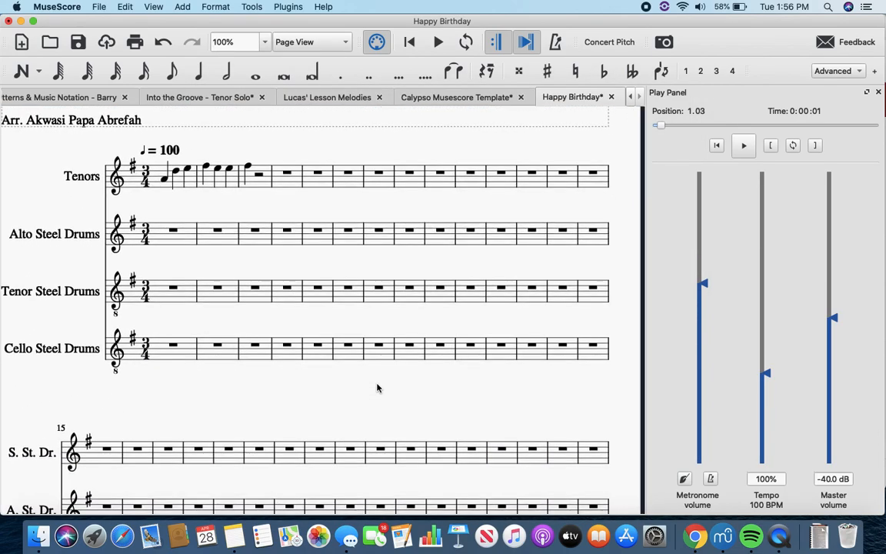
{"action": "scroll", "coordinate": [377, 387], "scroll_direction": "left", "scroll_amount": 2}
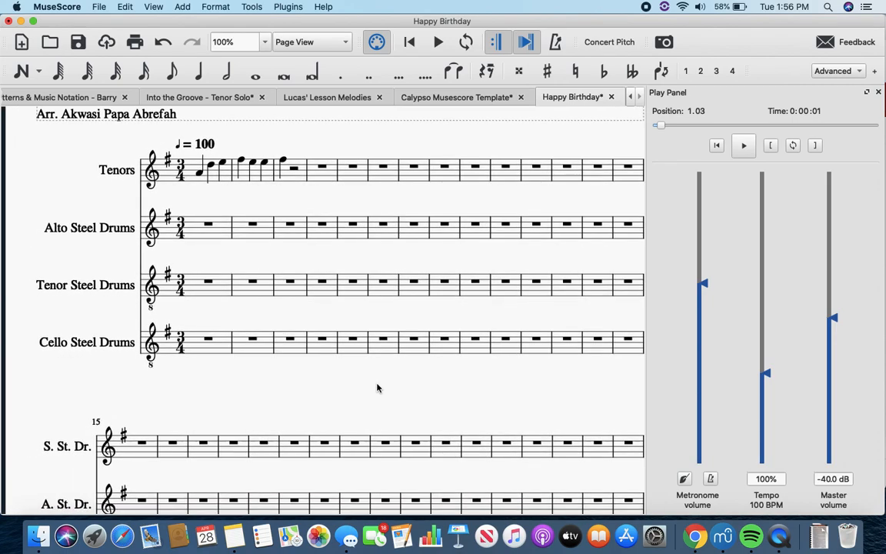
{"action": "scroll", "coordinate": [377, 387], "scroll_direction": "up", "scroll_amount": 1}
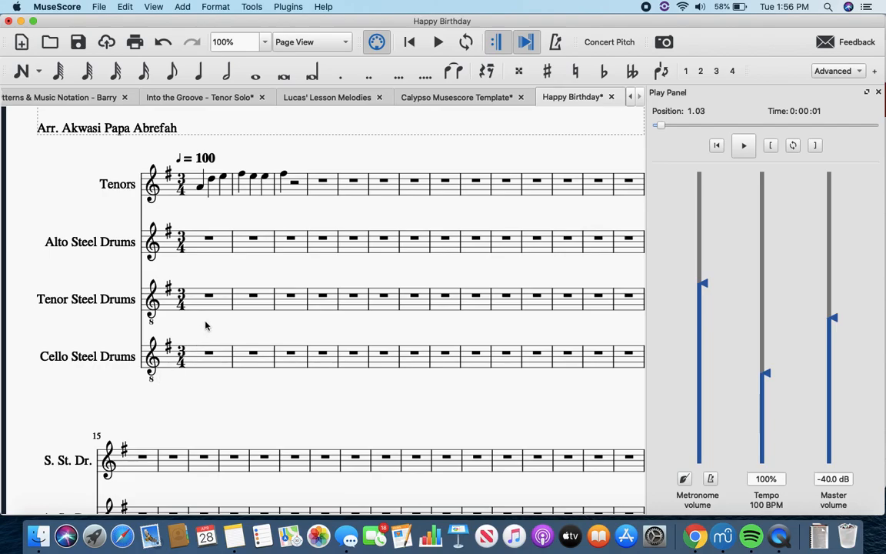
{"action": "scroll", "coordinate": [205, 326], "scroll_direction": "right", "scroll_amount": 2}
{"action": "scroll", "coordinate": [205, 326], "scroll_direction": "up", "scroll_amount": 5}
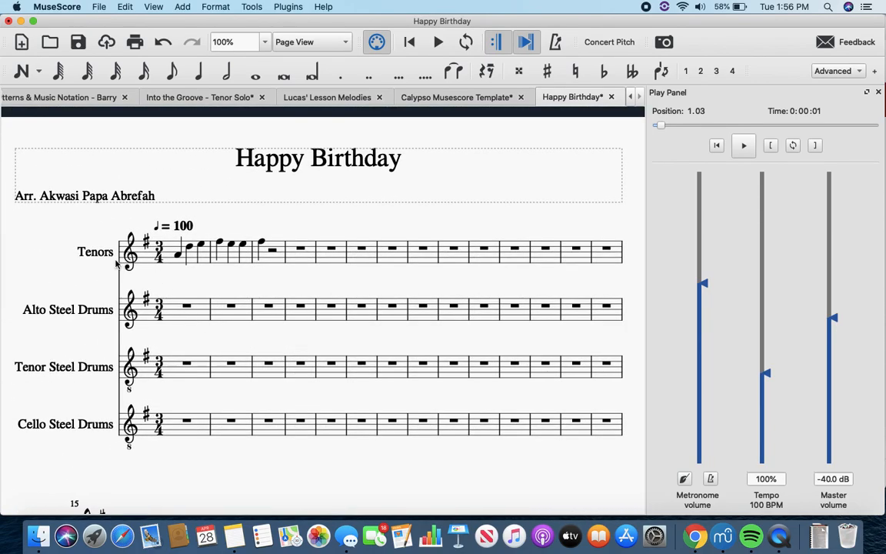
{"action": "right_click", "coordinate": [119, 263]}
{"action": "left_click", "coordinate": [170, 384]}
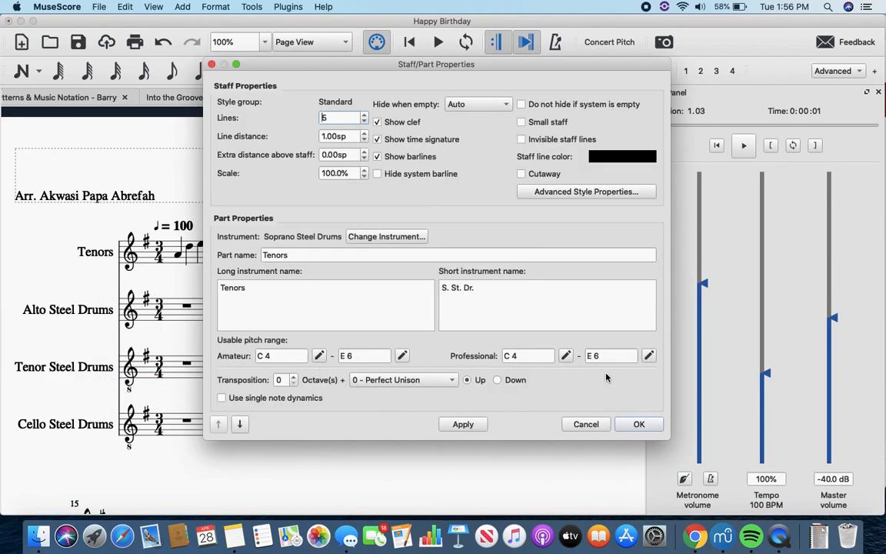
{"action": "left_click", "coordinate": [645, 424]}
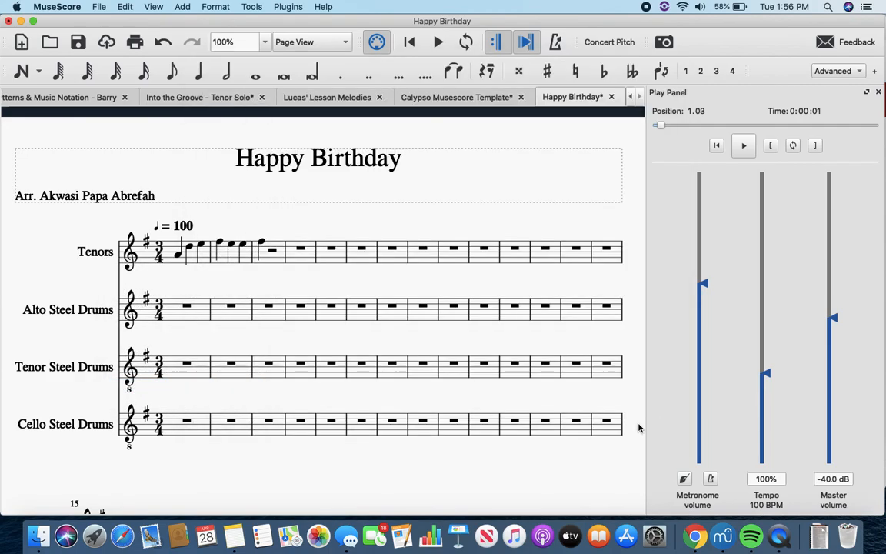
Step: Review the part and instrument names in the Tenor Steel Drums staff/part properties
{"action": "right_click", "coordinate": [84, 370]}
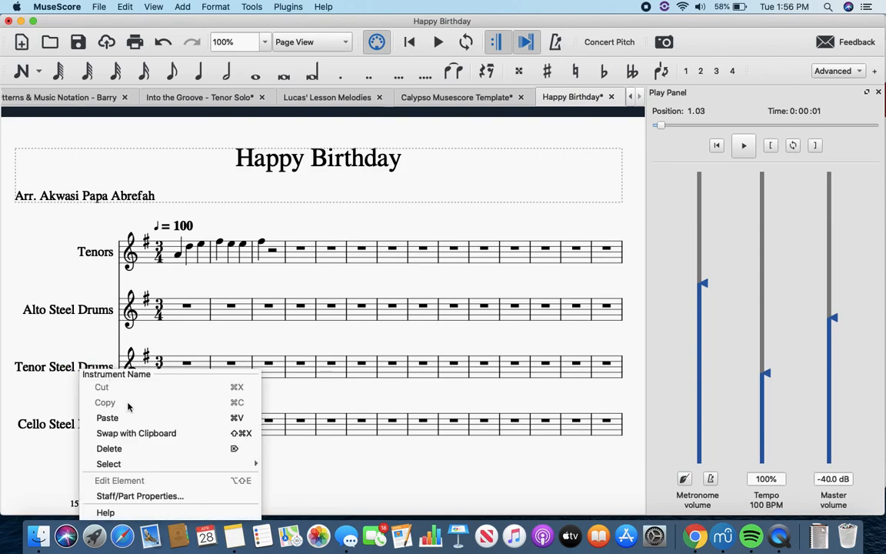
{"action": "left_click", "coordinate": [143, 496]}
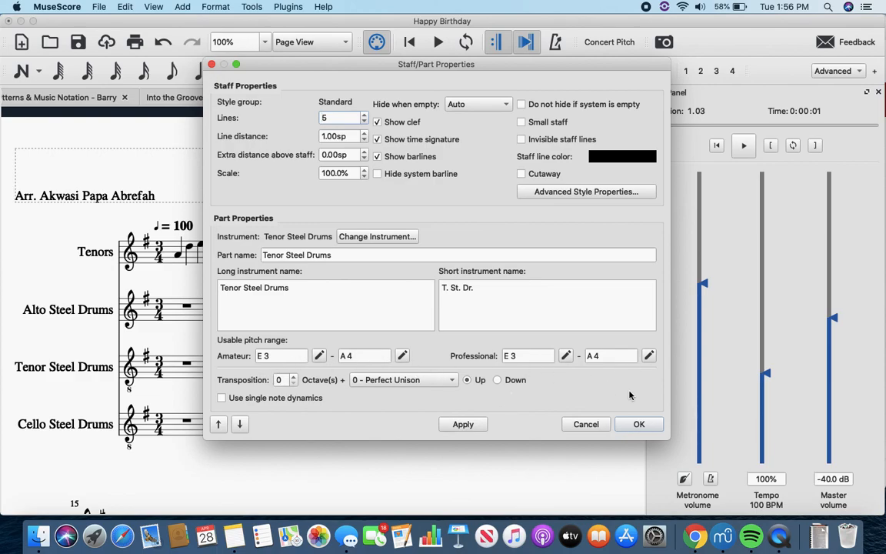
{"action": "left_click", "coordinate": [638, 423]}
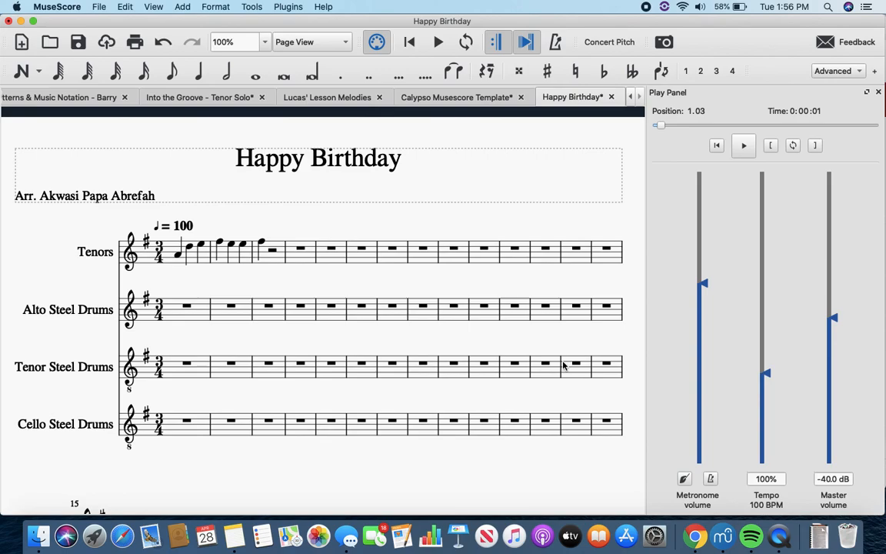